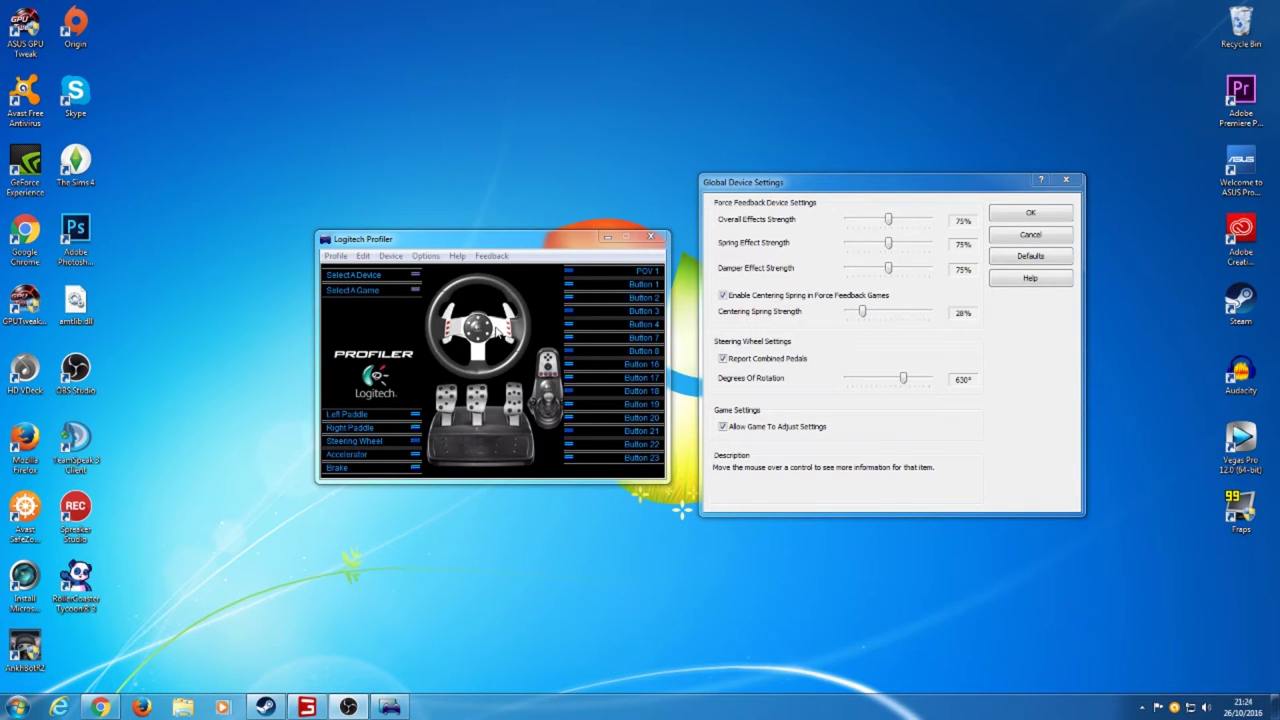
- Close the Global Device Settings dialog and reopen it from Logitech Profiler, placing it over the main window
click(534, 245)
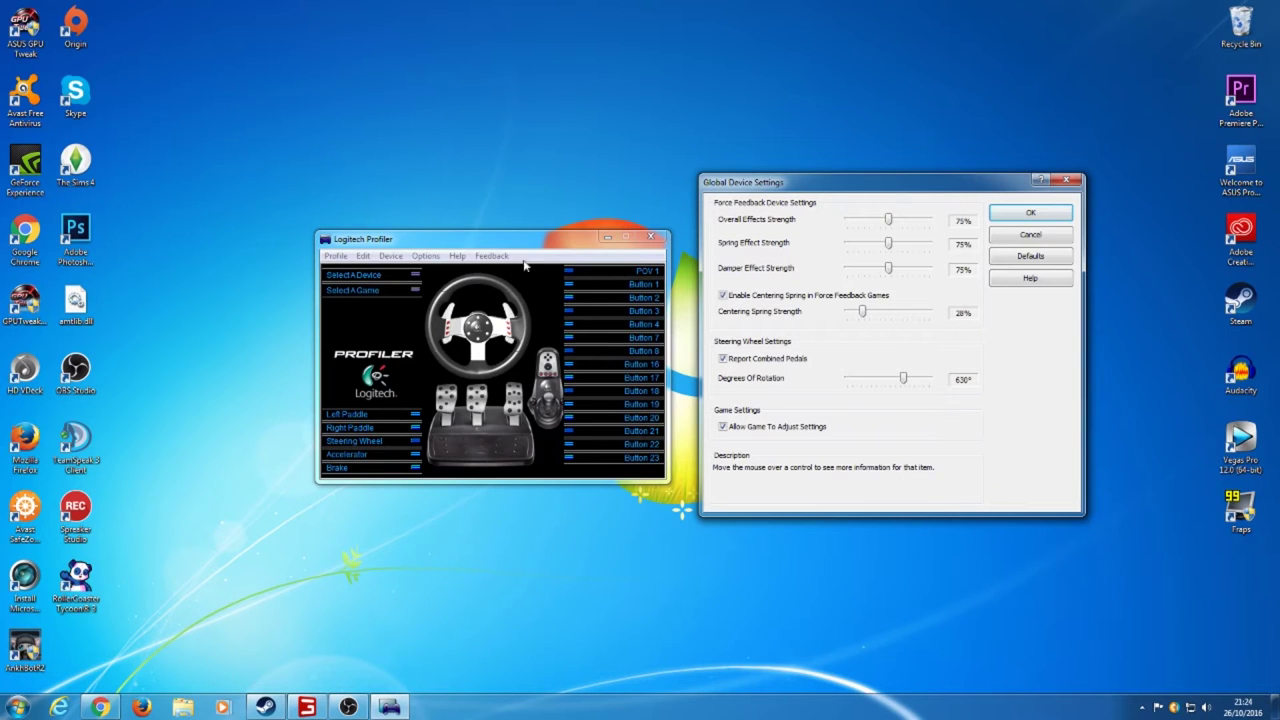
click(1065, 181)
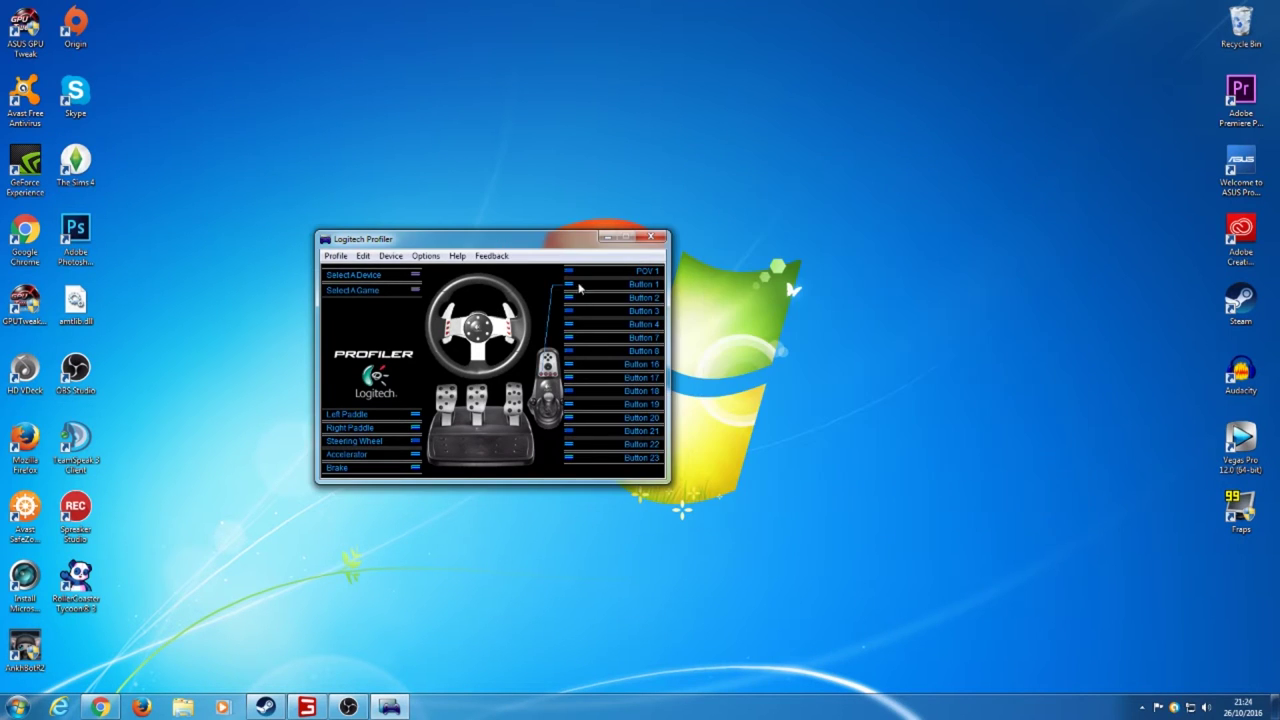
click(430, 257)
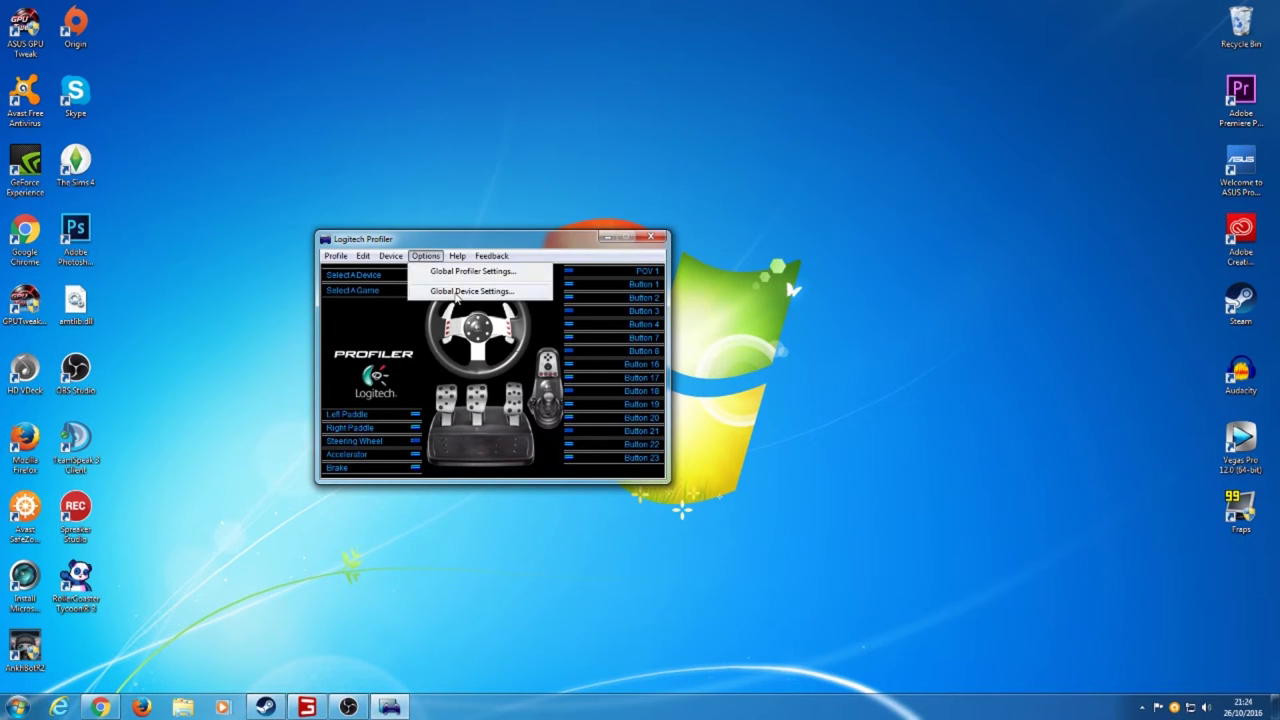
click(452, 291)
drag(522, 201, 574, 203)
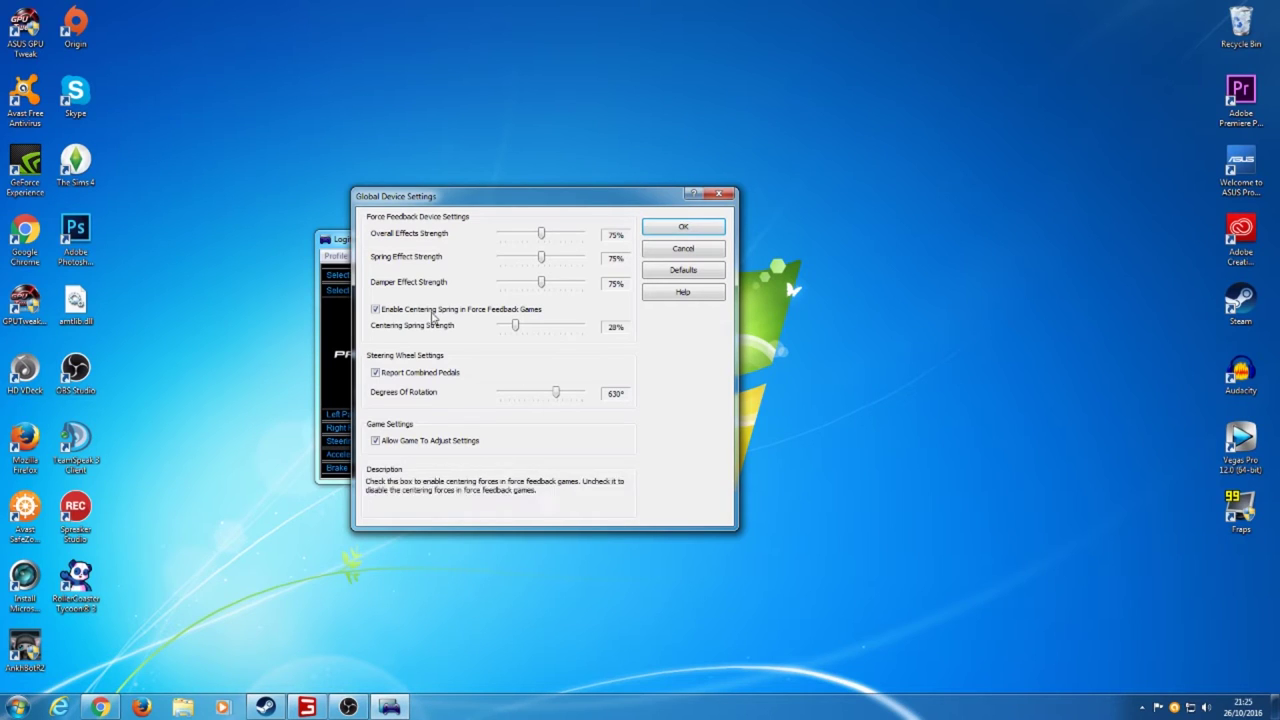
- Set the Centering Spring Strength to 40% and apply the global device settings
mouse_move(412, 318)
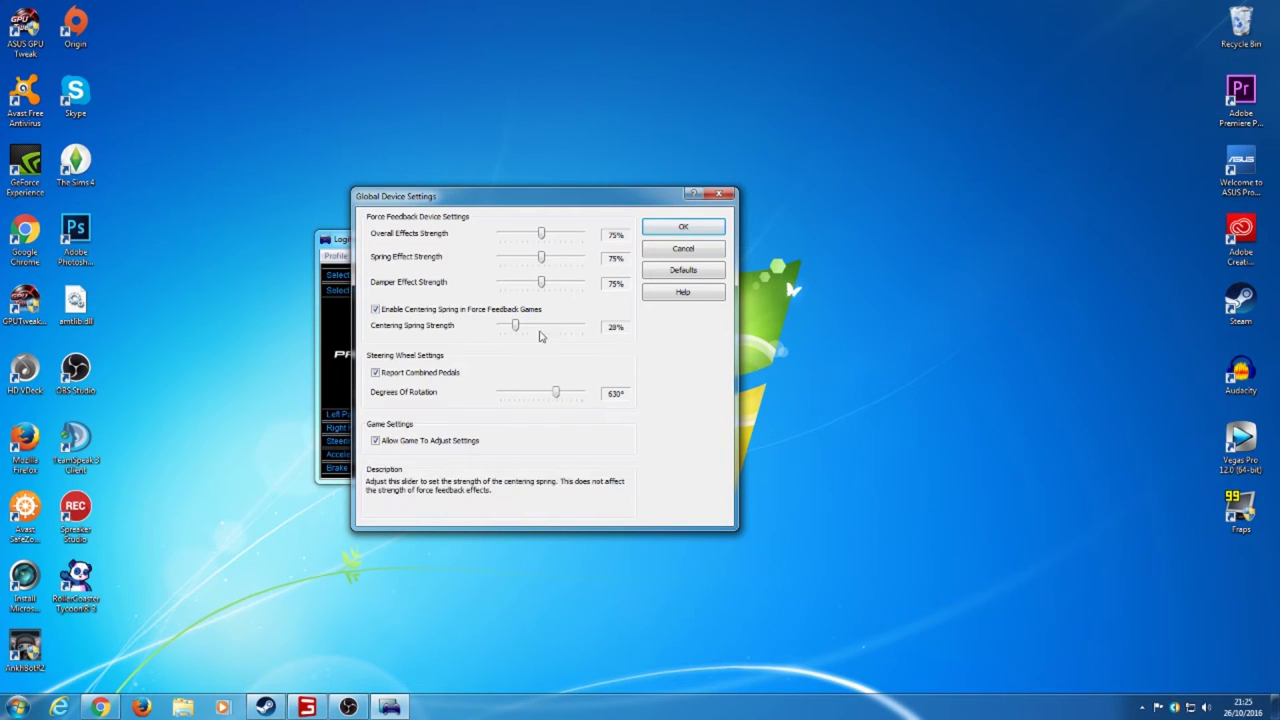
drag(516, 327, 526, 333)
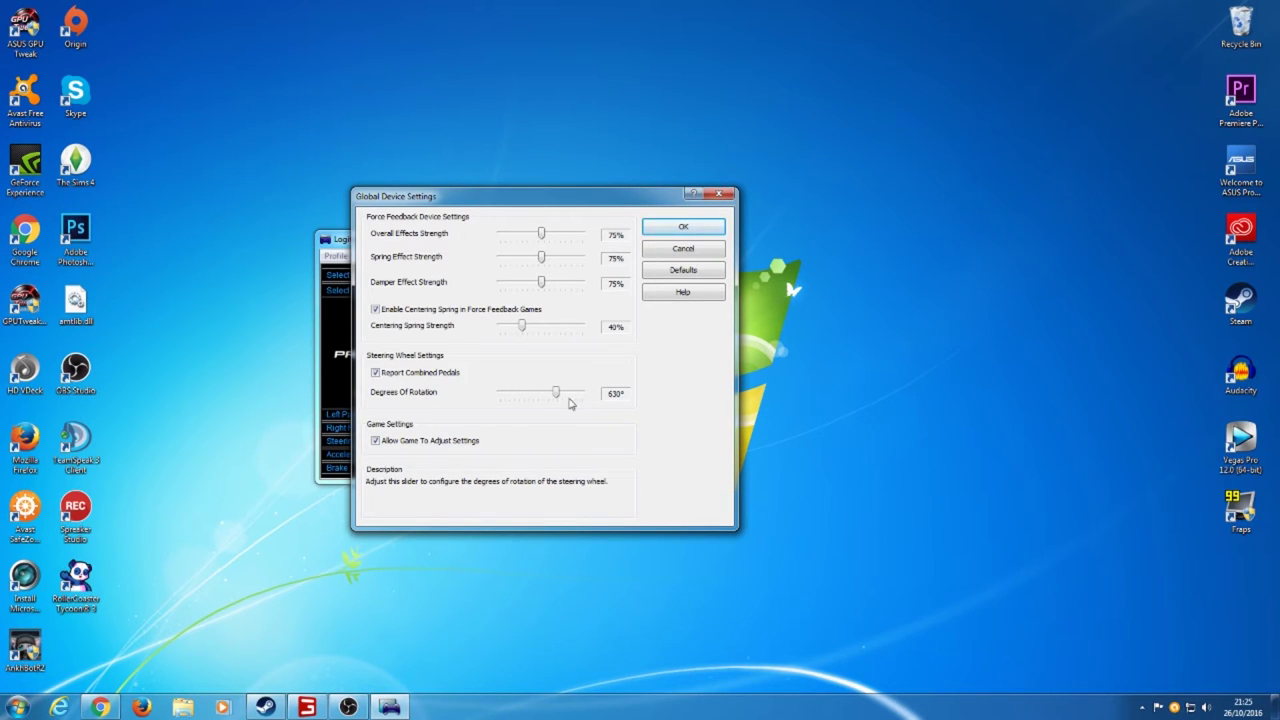
mouse_move(396, 450)
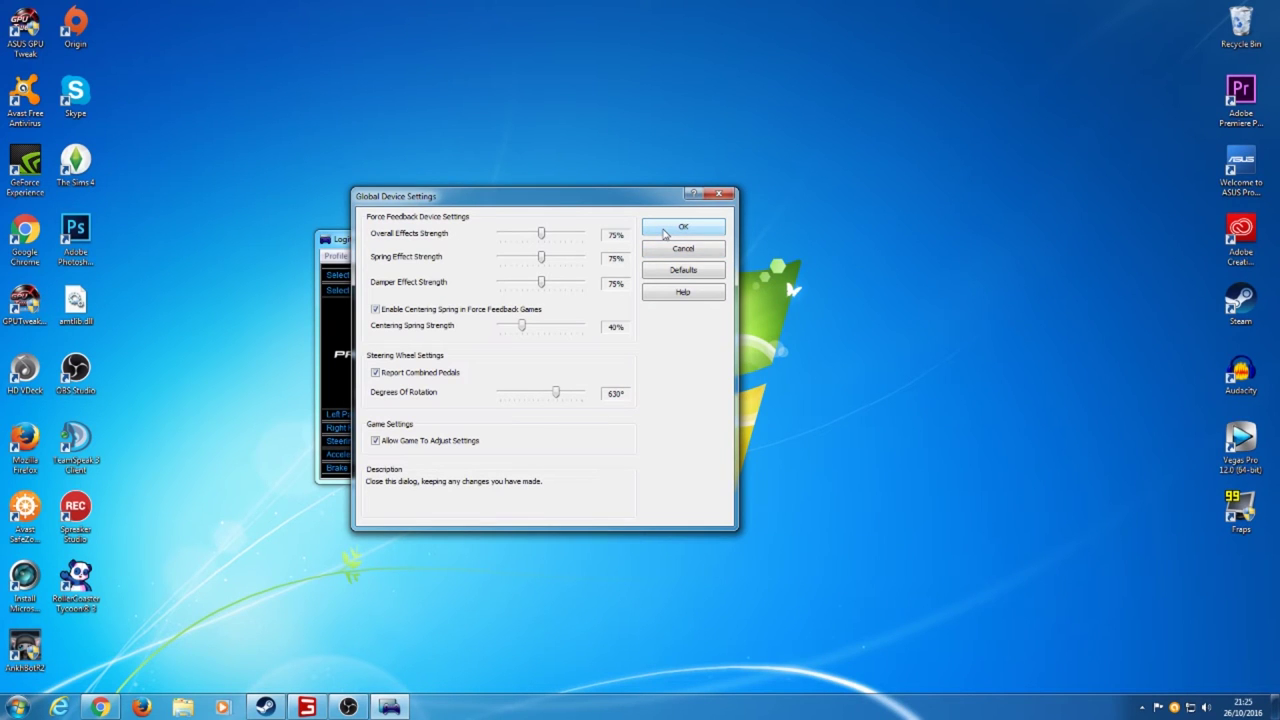
click(665, 232)
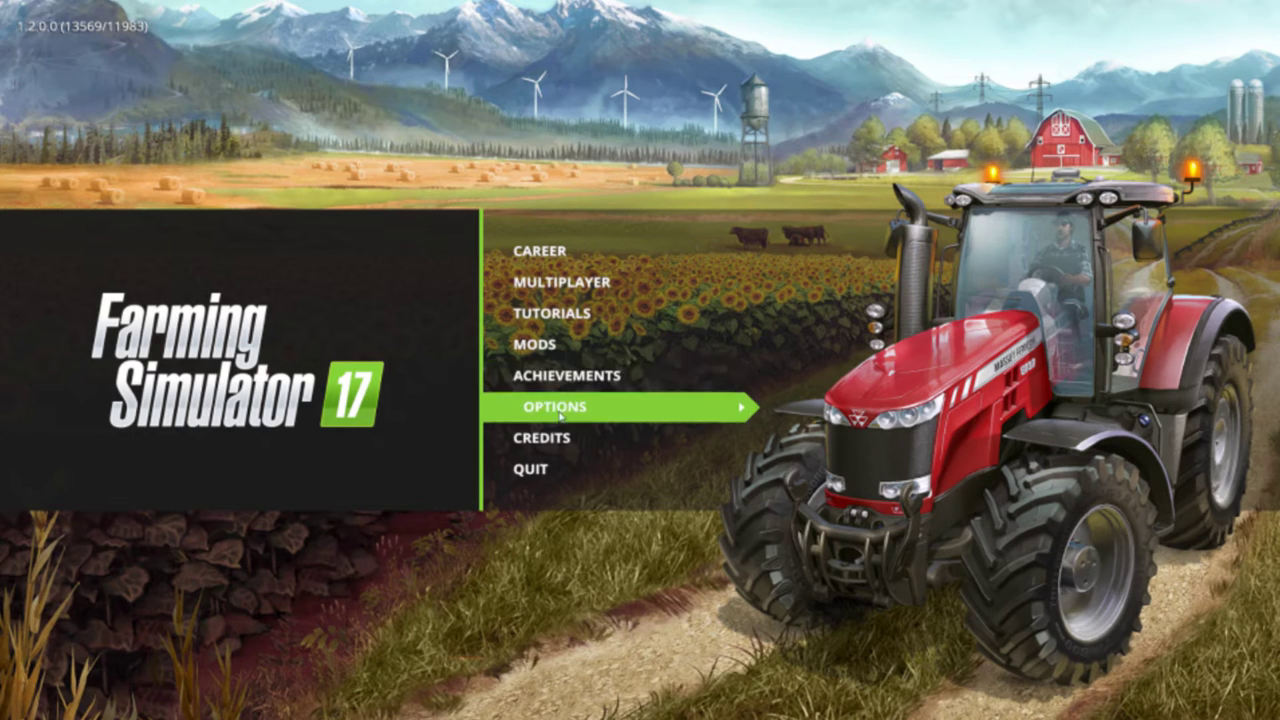
- In Farming Simulator 17's control options, map the gamepad bindings Brake to Axis 6(-), Accelerate to Axis 5(-) and Steer right to Axis 1(-)
click(563, 408)
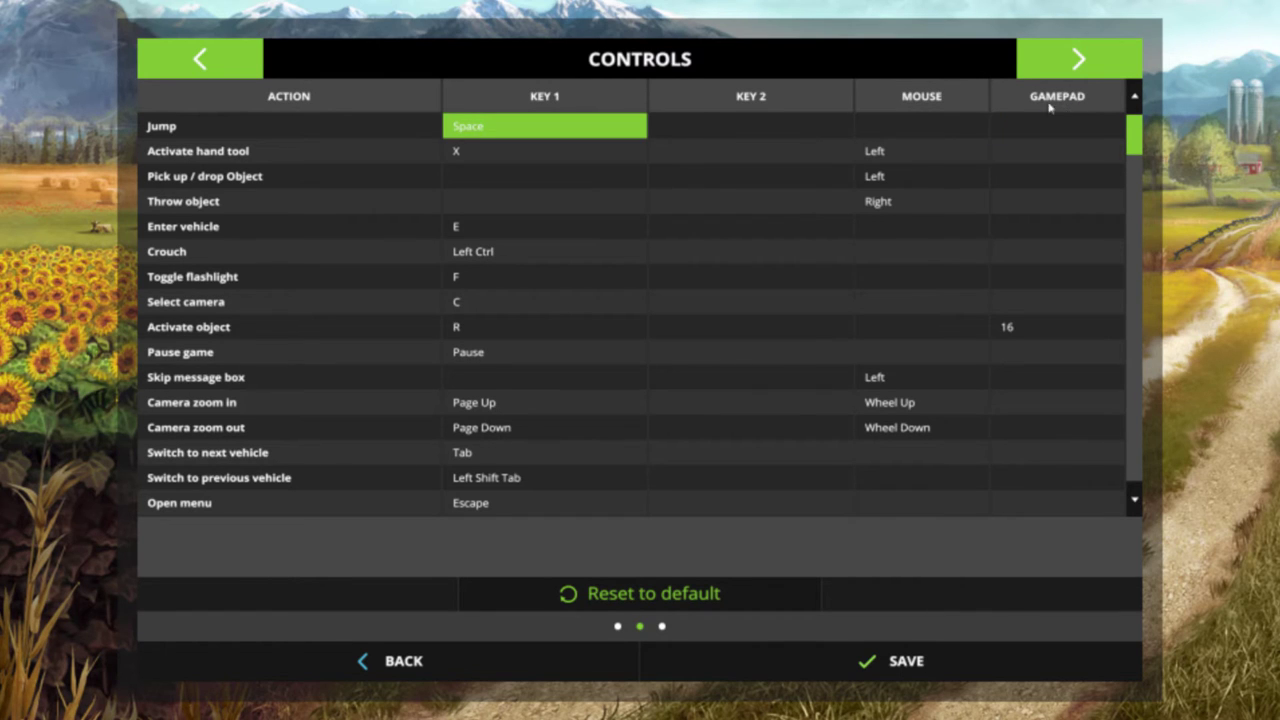
drag(1140, 137, 1180, 125)
drag(1138, 141, 1166, 340)
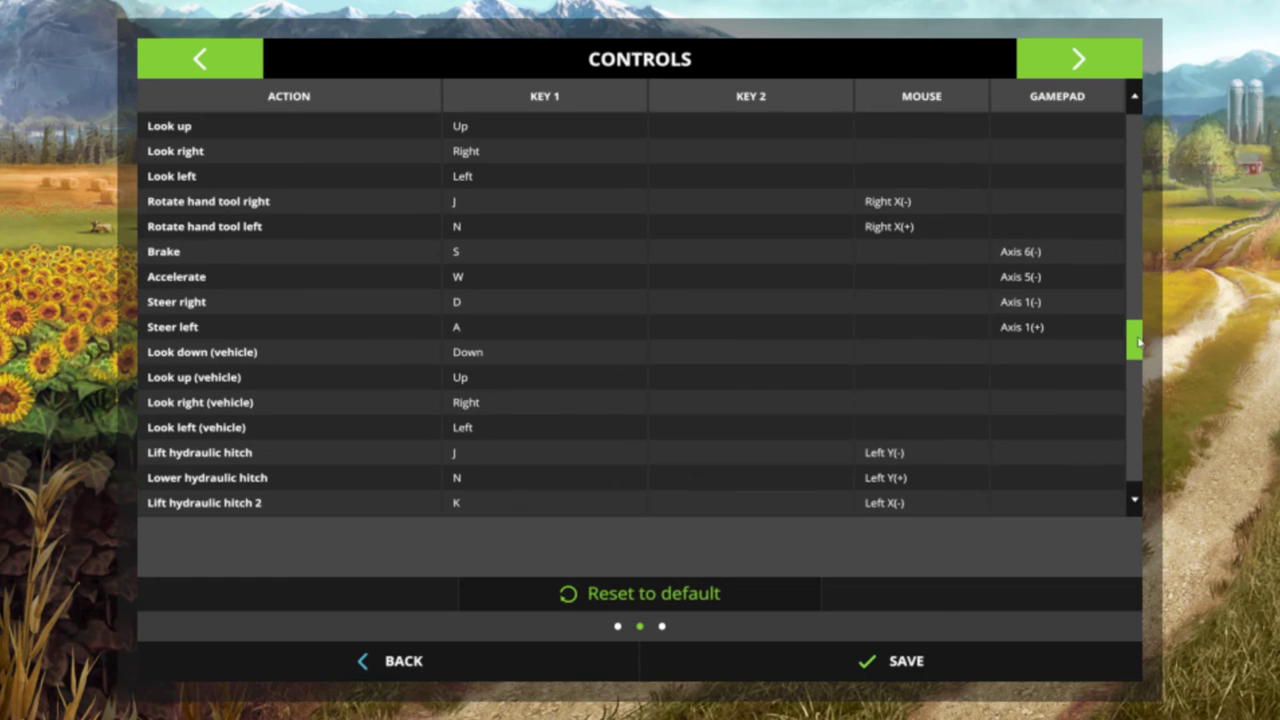
click(1037, 261)
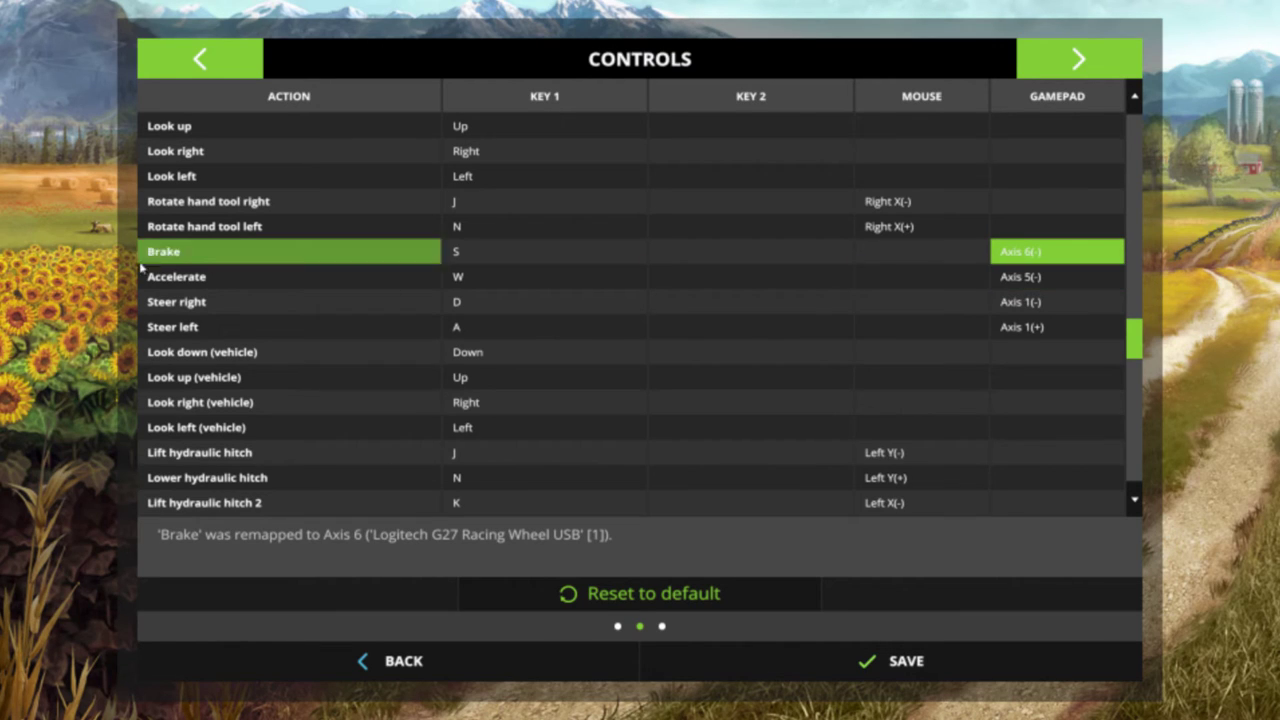
click(1086, 289)
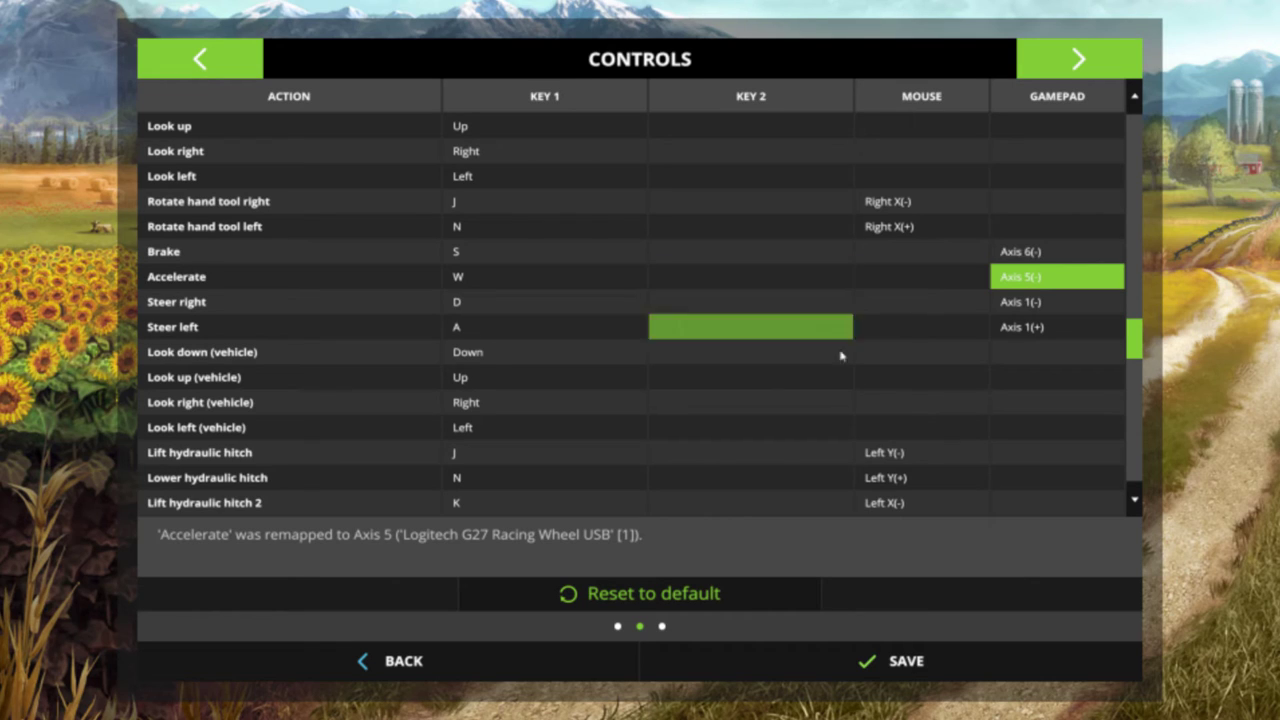
click(1058, 311)
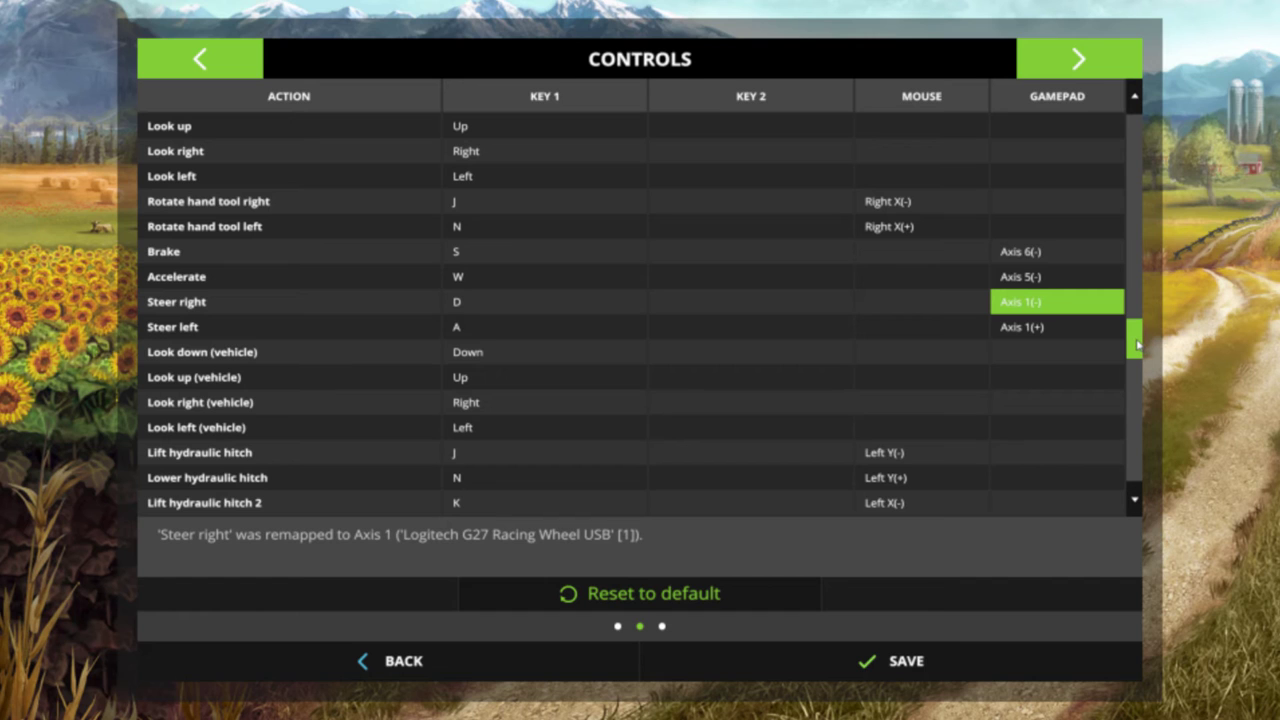
- Review the gamepad bindings of the vehicle, tool and crane actions, opening the Turnsignal right remap prompt without assigning an input
drag(1136, 345, 1143, 166)
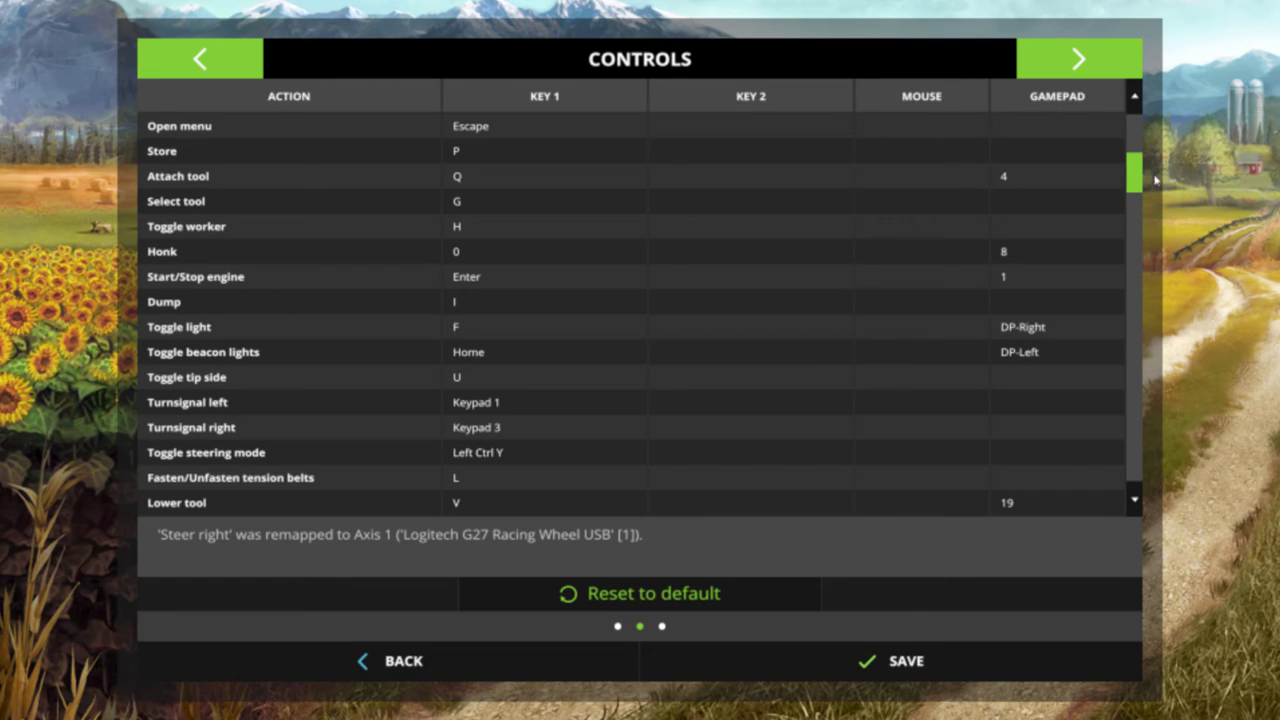
scroll(1135, 176, up, 3)
scroll(1131, 181, down, 5)
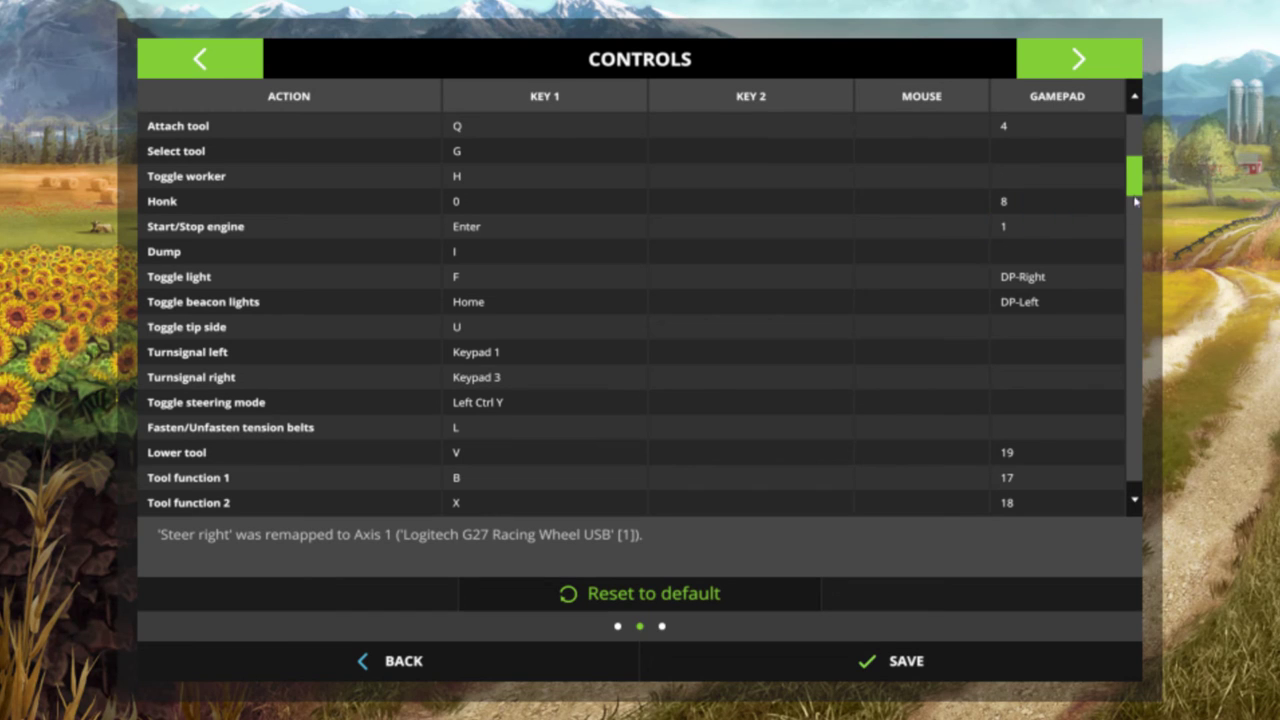
scroll(1132, 198, down, 7)
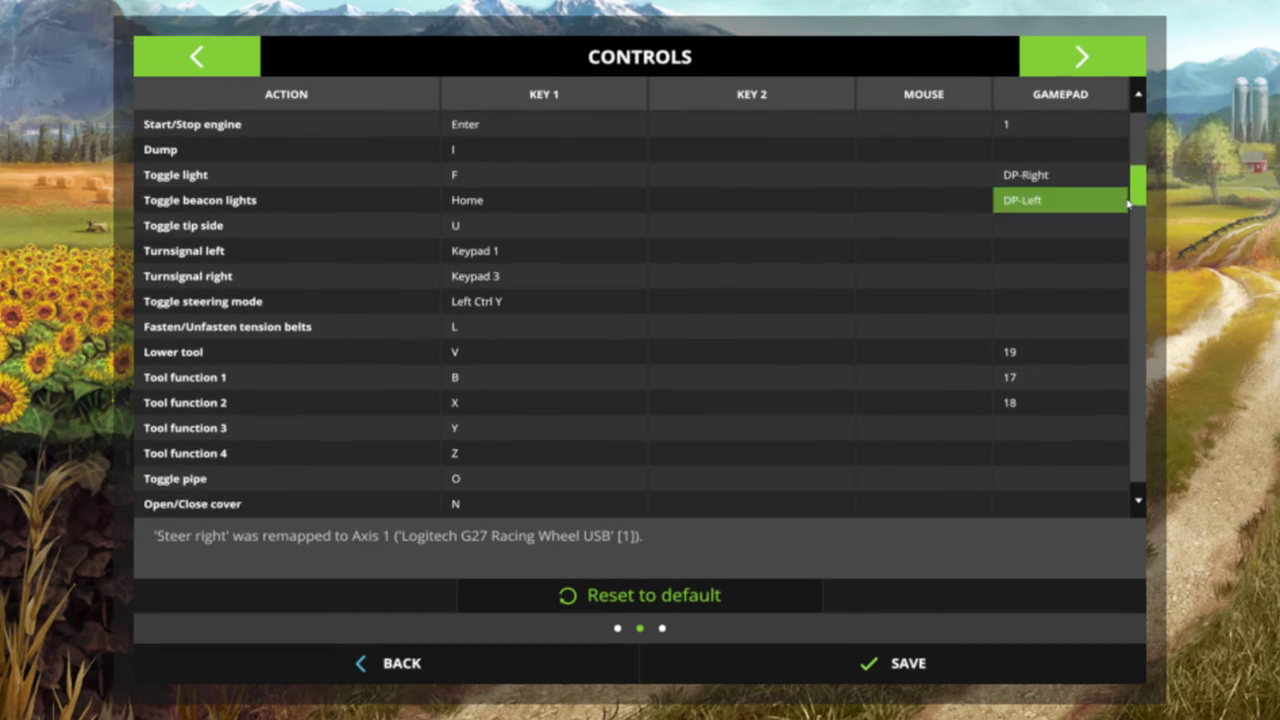
click(1093, 213)
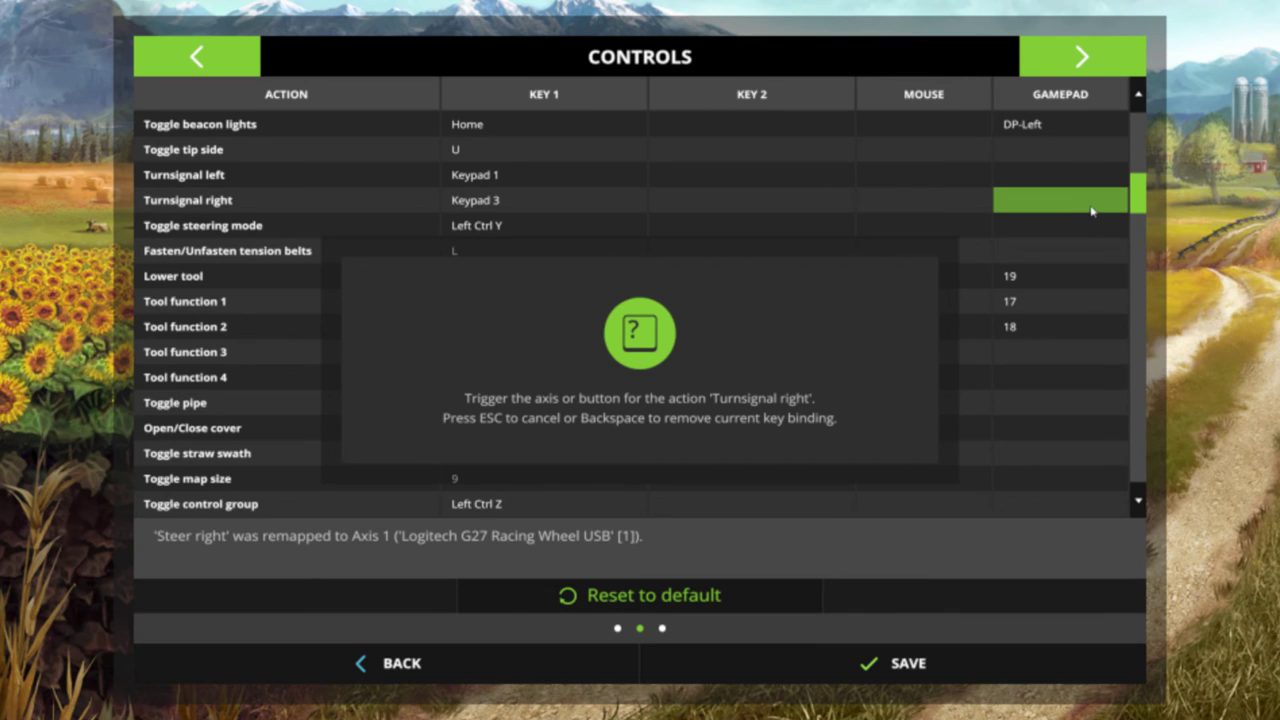
key(Escape)
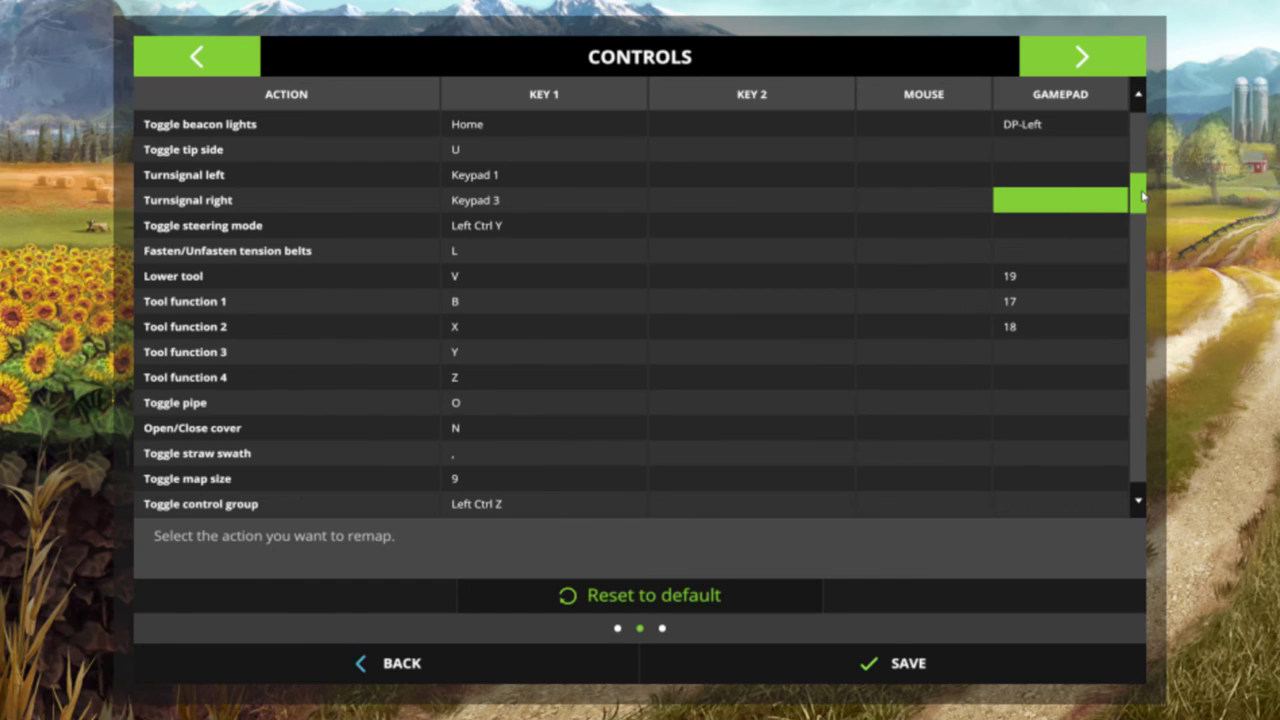
drag(1142, 196, 1138, 350)
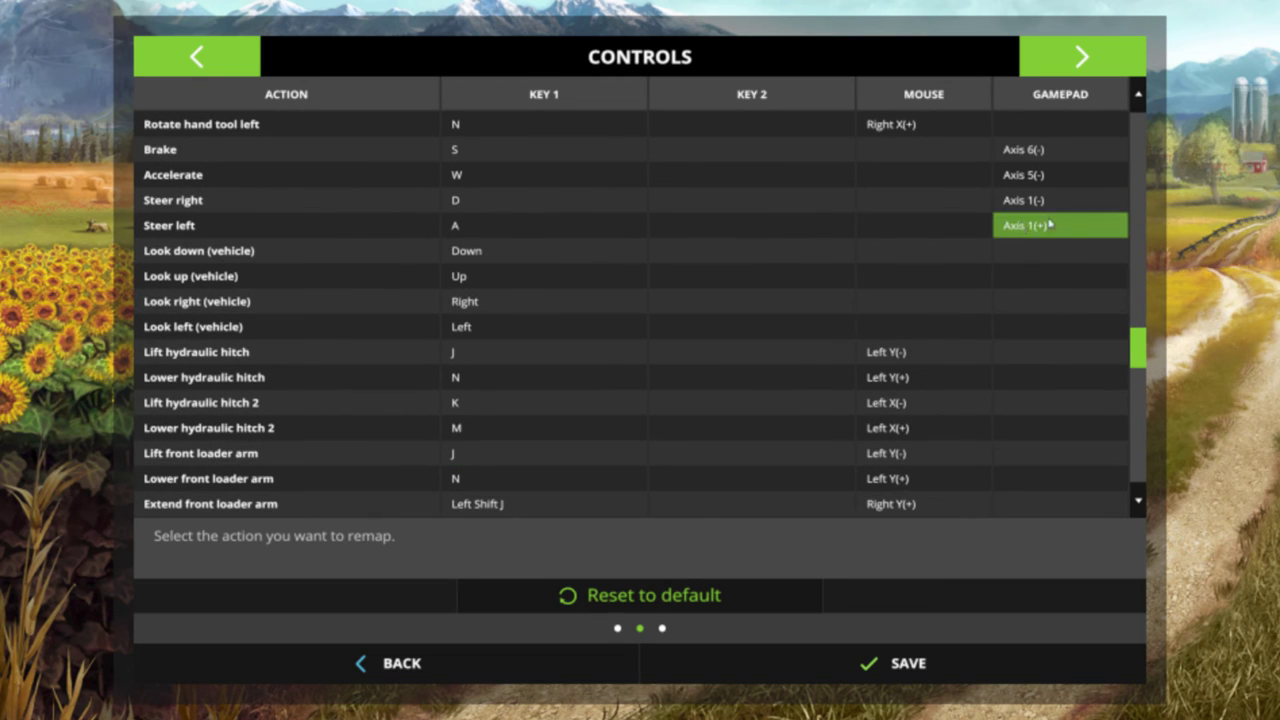
scroll(1028, 250, down, 7)
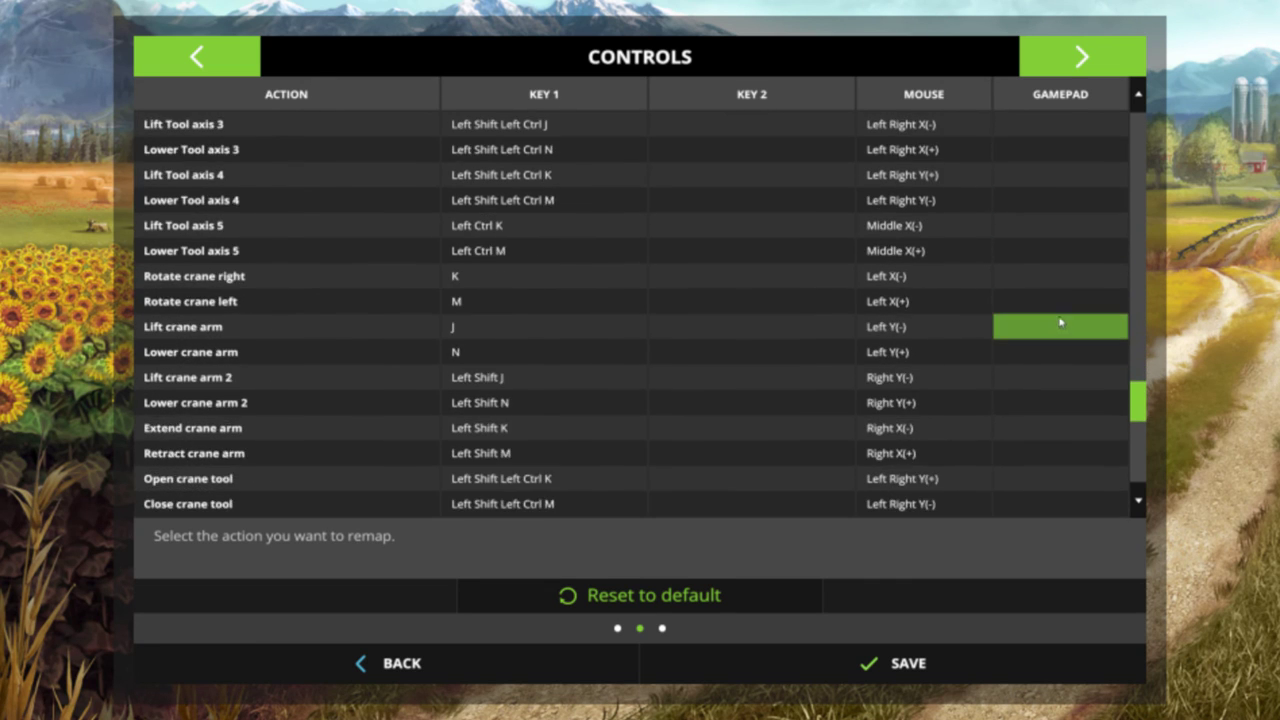
scroll(1060, 322, up, 4)
drag(1139, 369, 1161, 336)
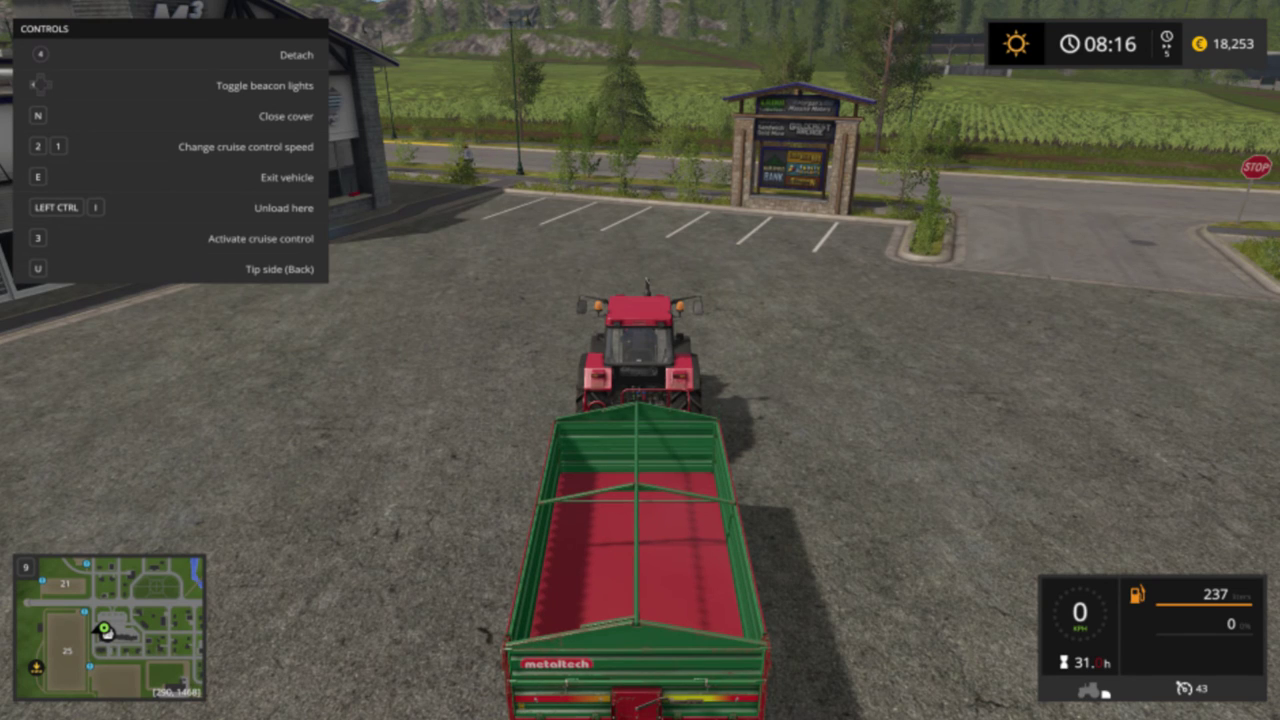
- Test-drive the tractor and trailer around the parking lot, accelerating, steering in both directions and reversing
key(w)
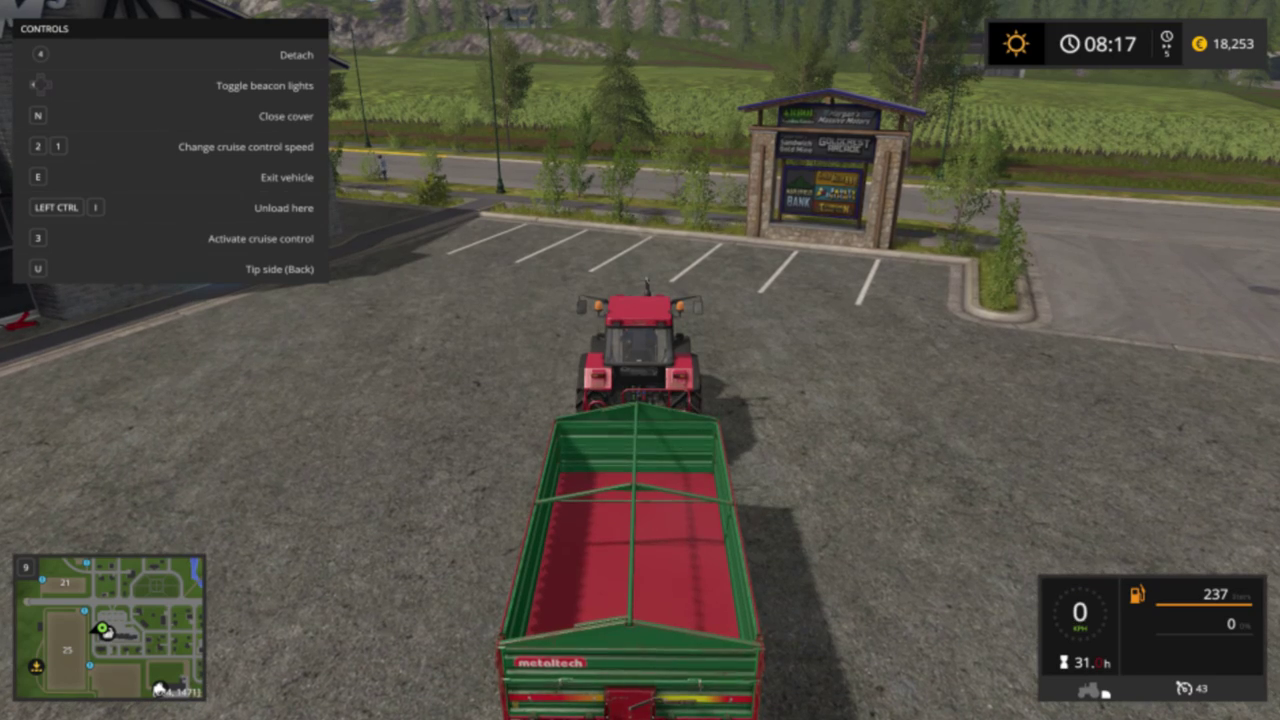
key(w)
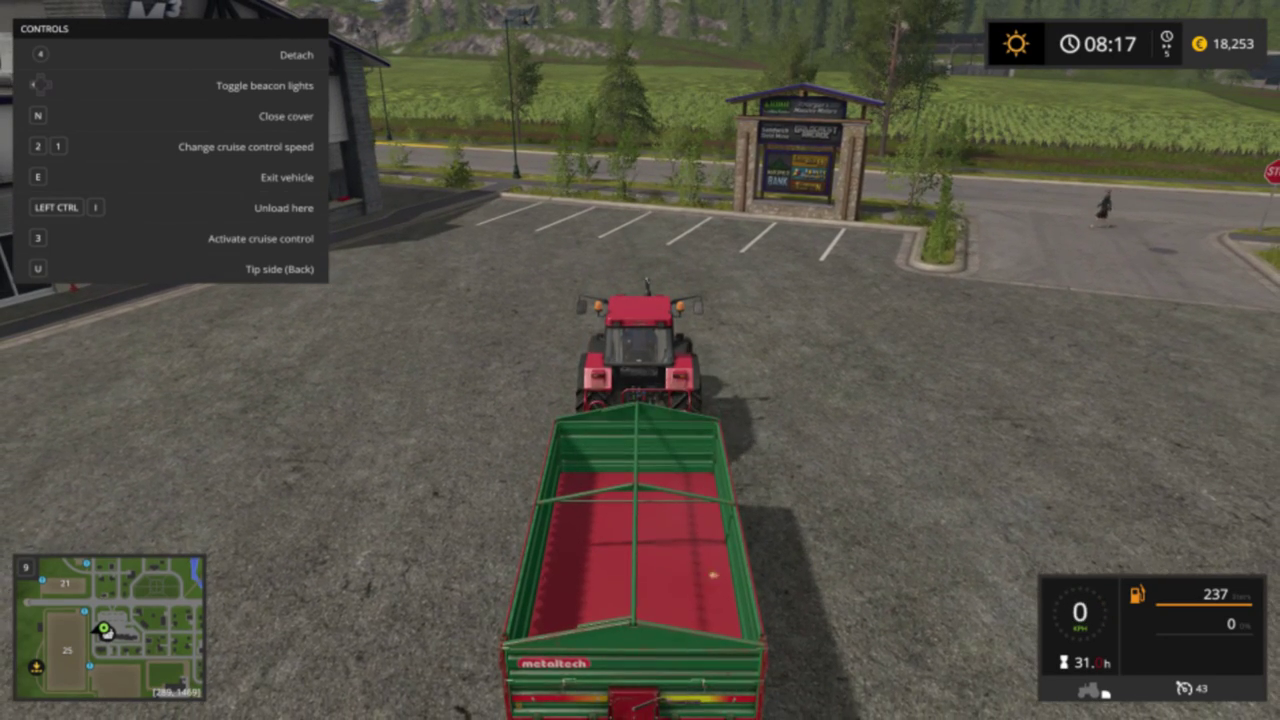
key(w)
key(d)
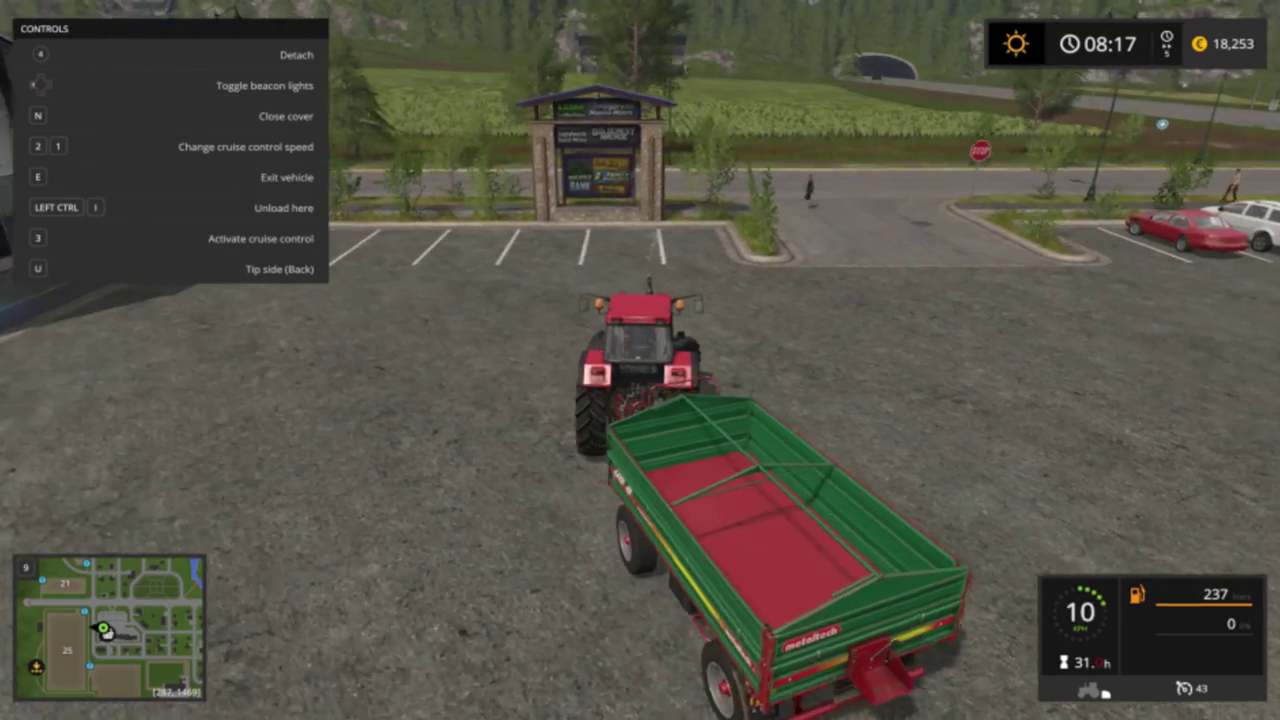
key(a)
key(w)
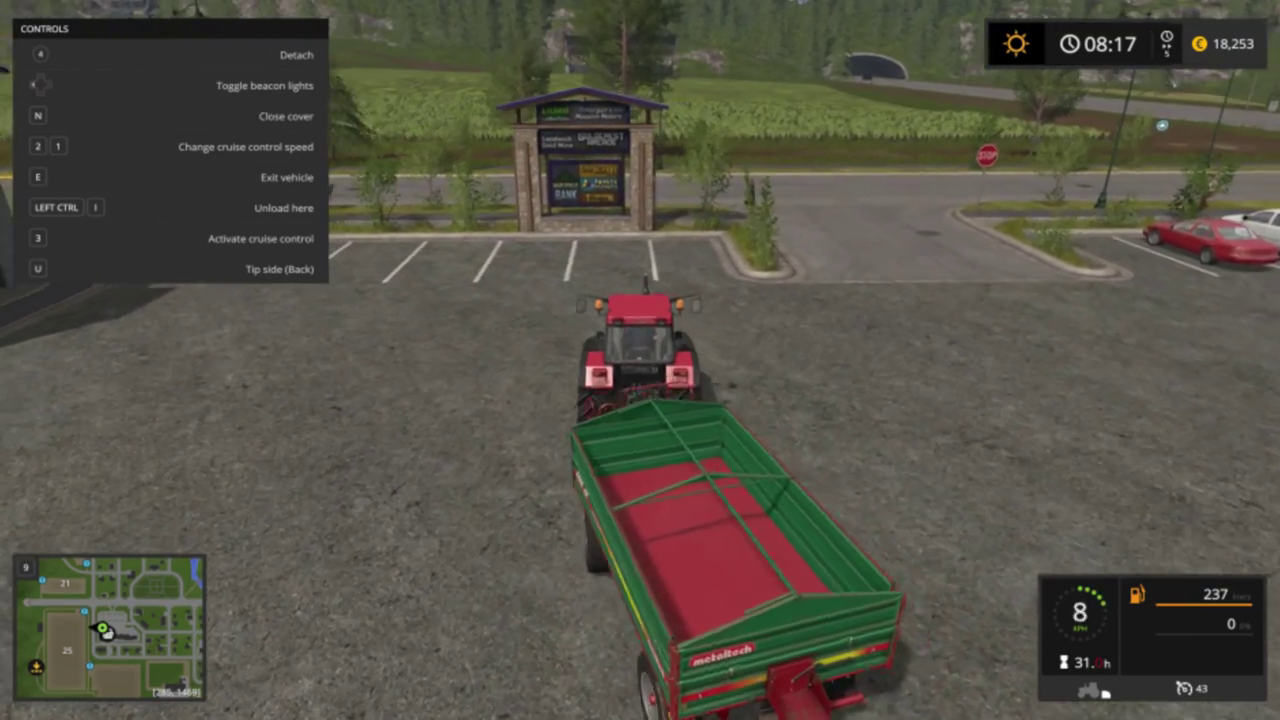
key(a)
key(s)
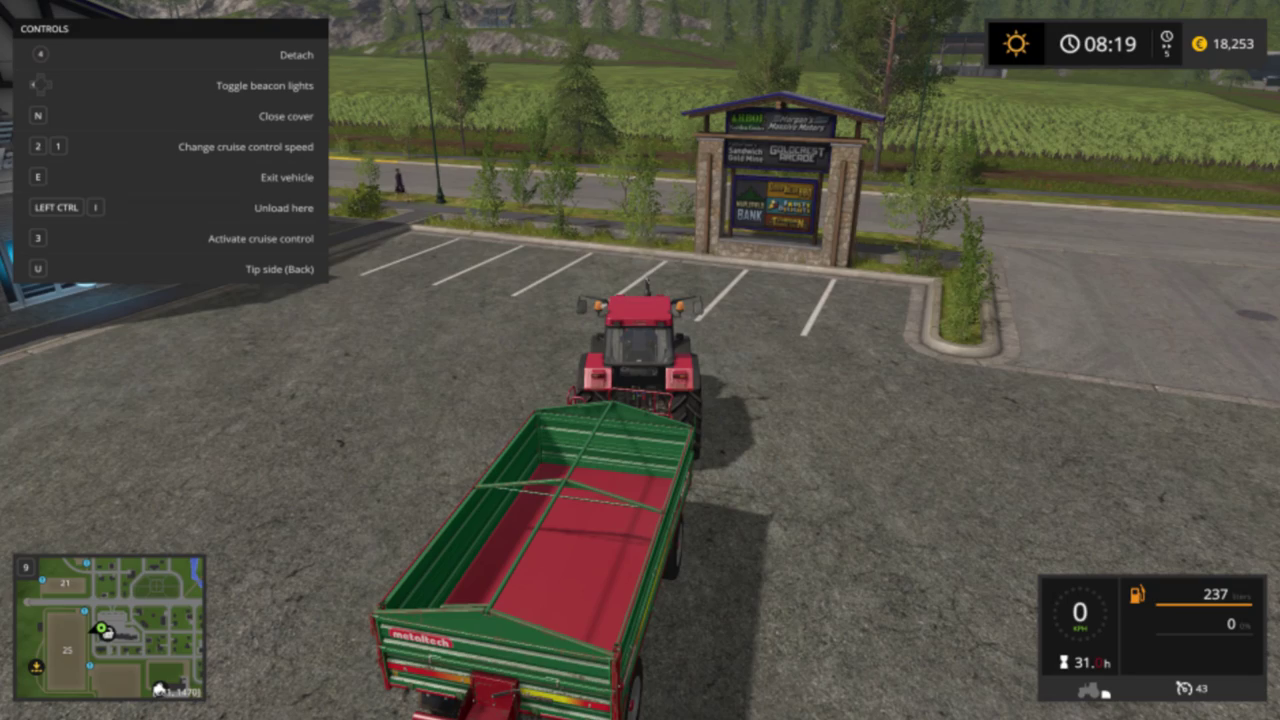
drag(640, 360, 820, 370)
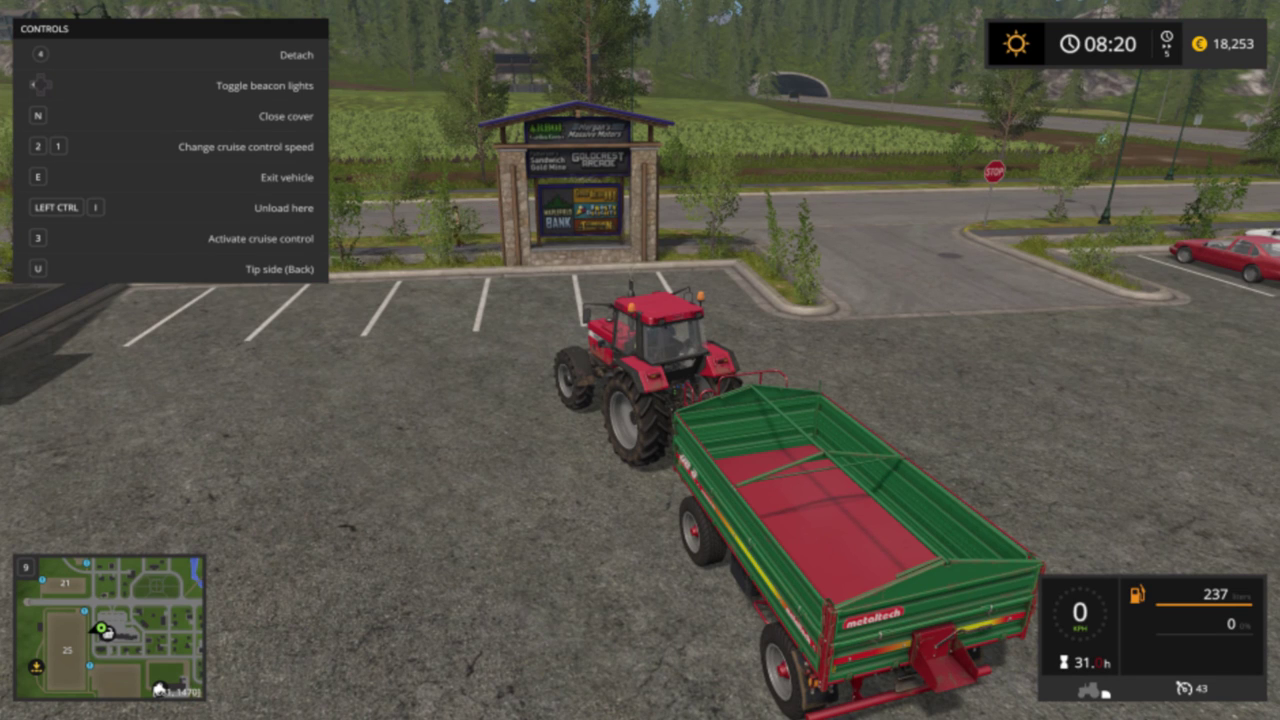